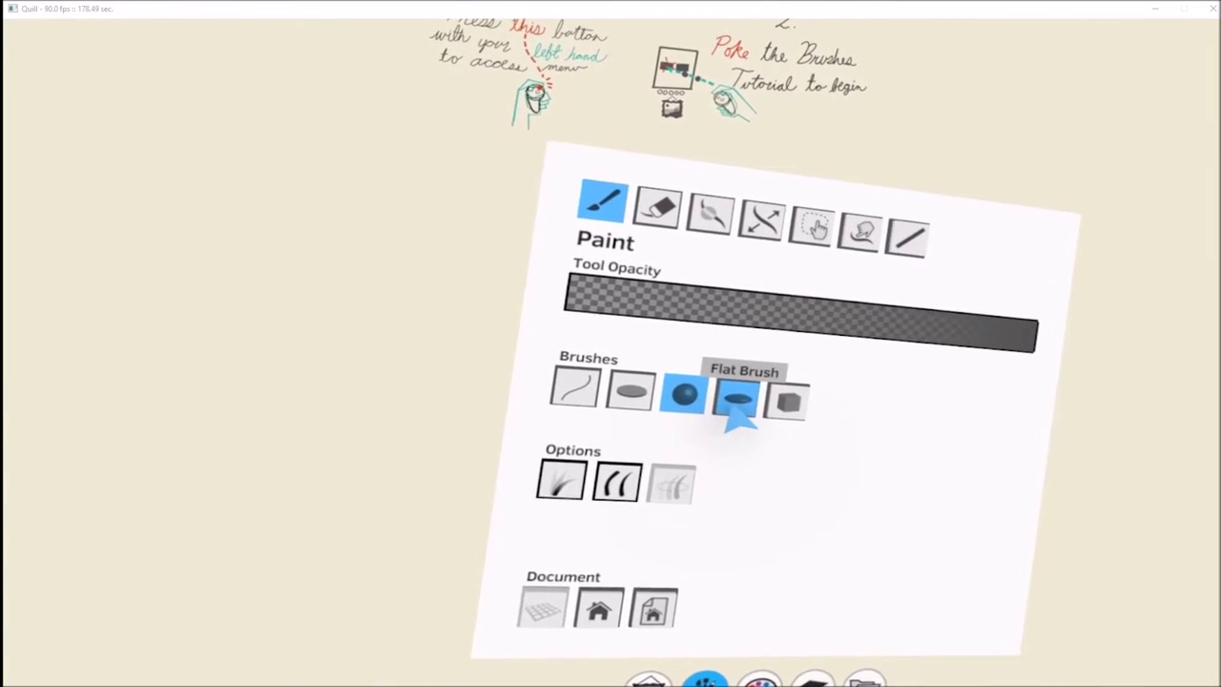
Switch to the Flat Brush, the cube brush and finally the grey disc-shaped brush for painting
{"action": "left_click", "coordinate": [654, 471]}
{"action": "mouse_move", "coordinate": [776, 355]}
{"action": "left_mouse_down"}
{"action": "mouse_move", "coordinate": [810, 387]}
{"action": "mouse_move", "coordinate": [802, 351]}
{"action": "left_mouse_up"}
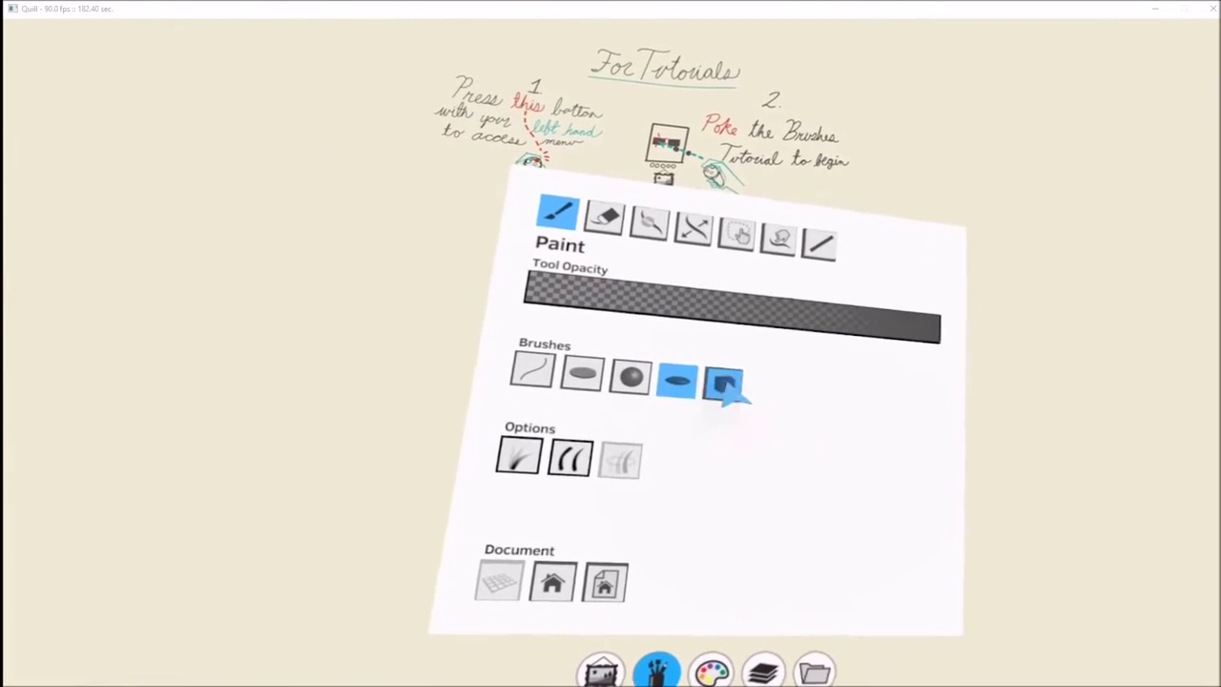
{"action": "left_click", "coordinate": [681, 380]}
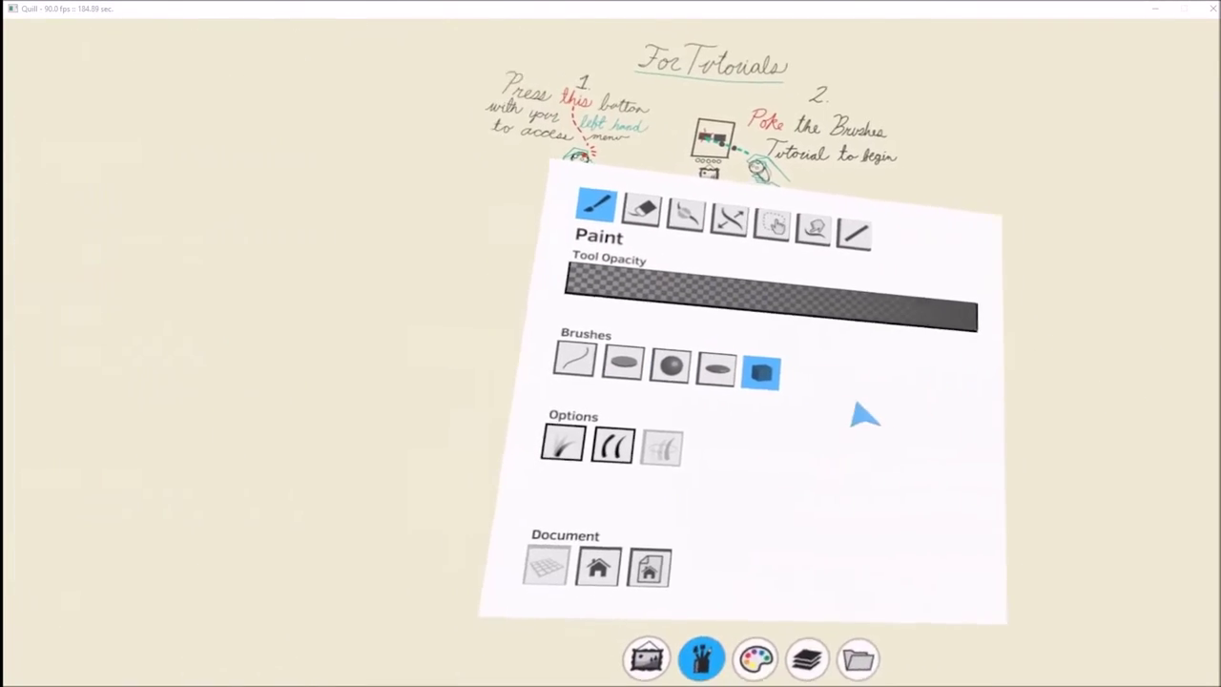
{"action": "left_click", "coordinate": [681, 376]}
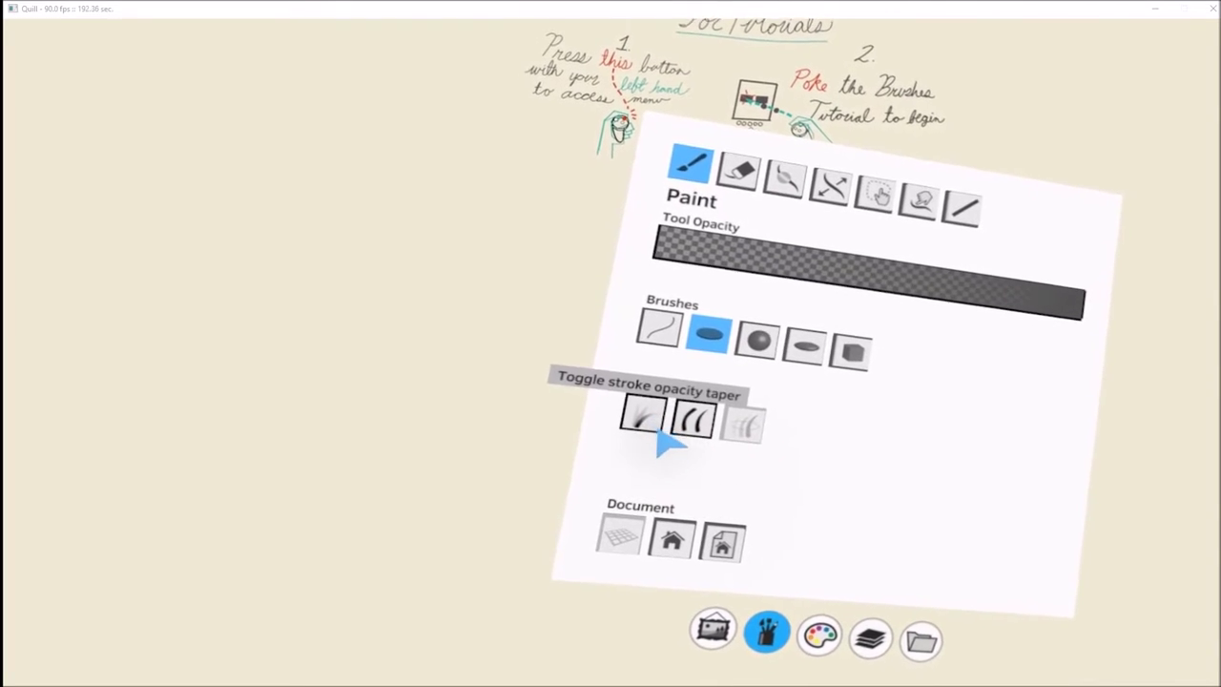
Show the document grid and go to the home position, cancelling the request to save a new home position
{"action": "left_click", "coordinate": [635, 494]}
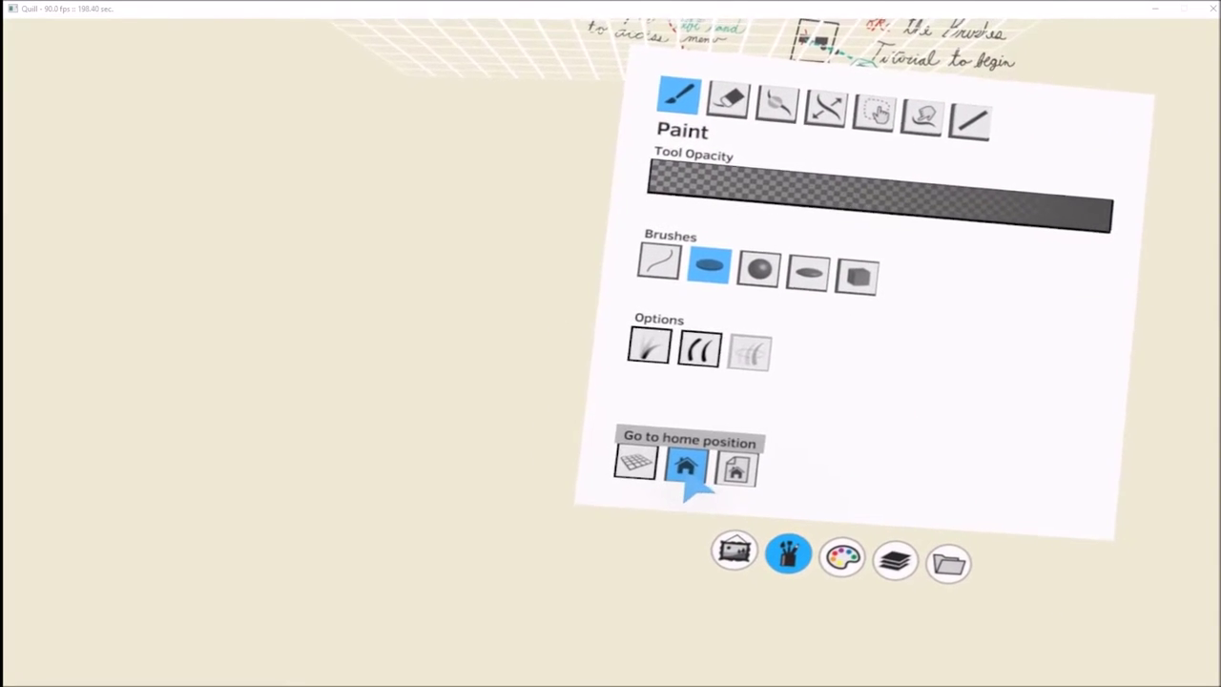
{"action": "left_click", "coordinate": [676, 475]}
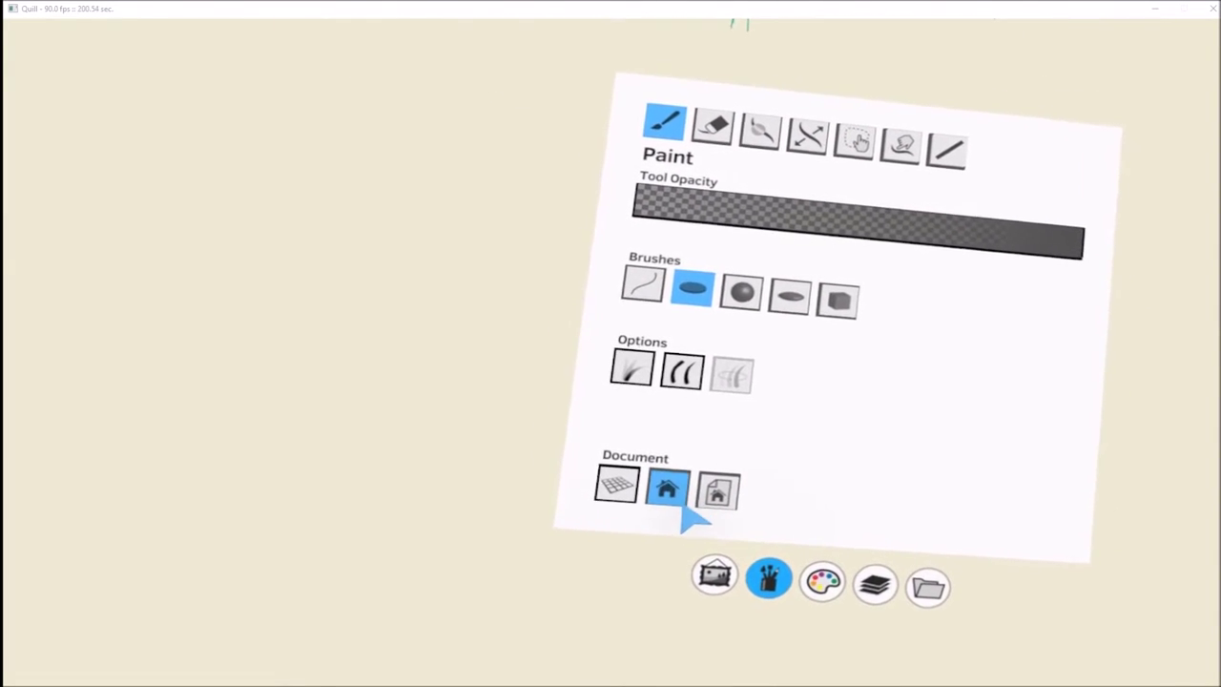
{"action": "left_click", "coordinate": [698, 585]}
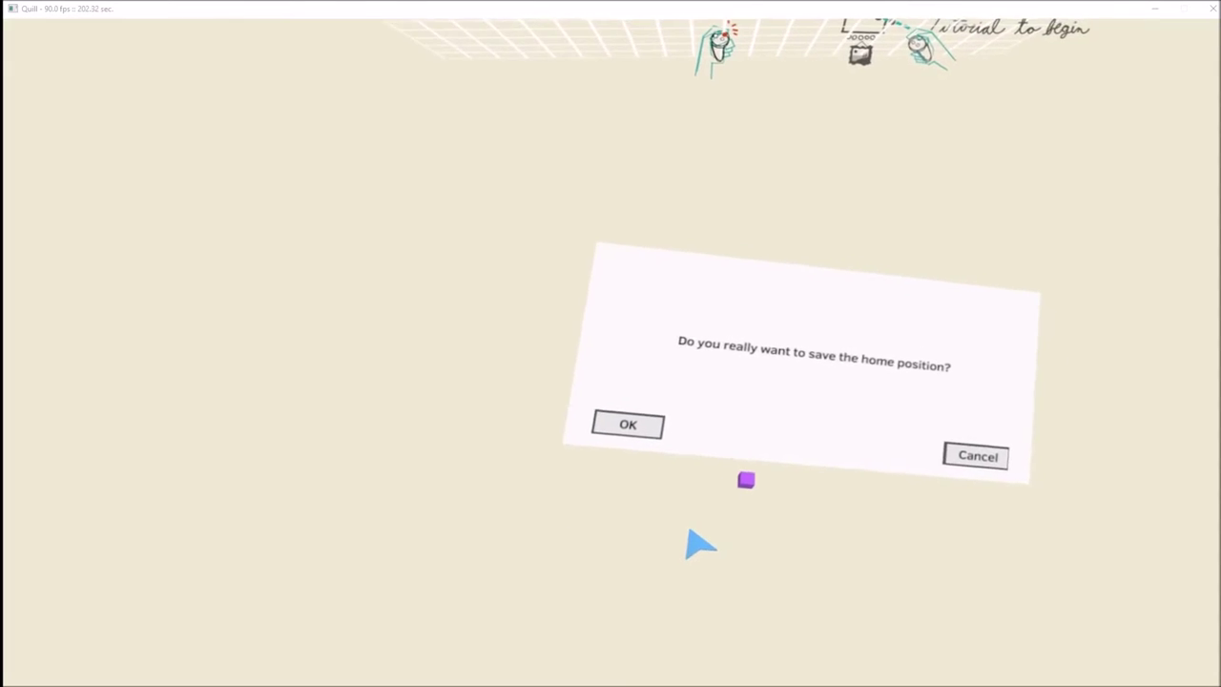
{"action": "left_click", "coordinate": [917, 448]}
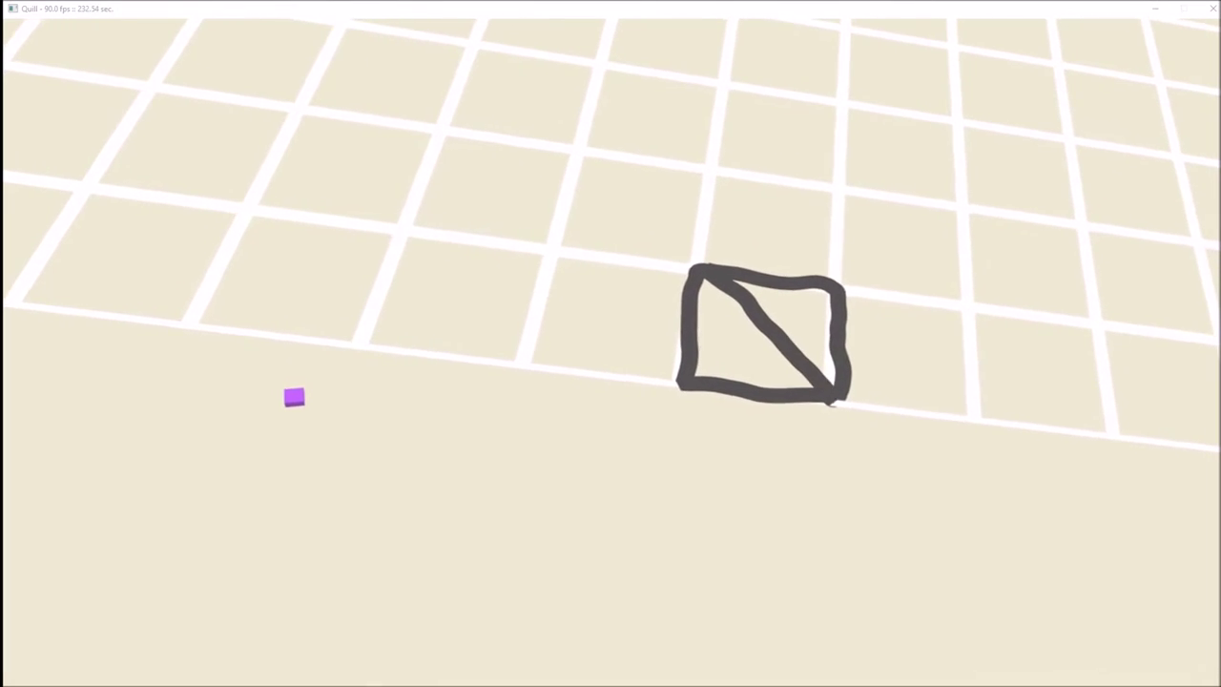
{"action": "left_click_drag", "start_coordinate": [744, 360], "coordinate": [787, 305]}
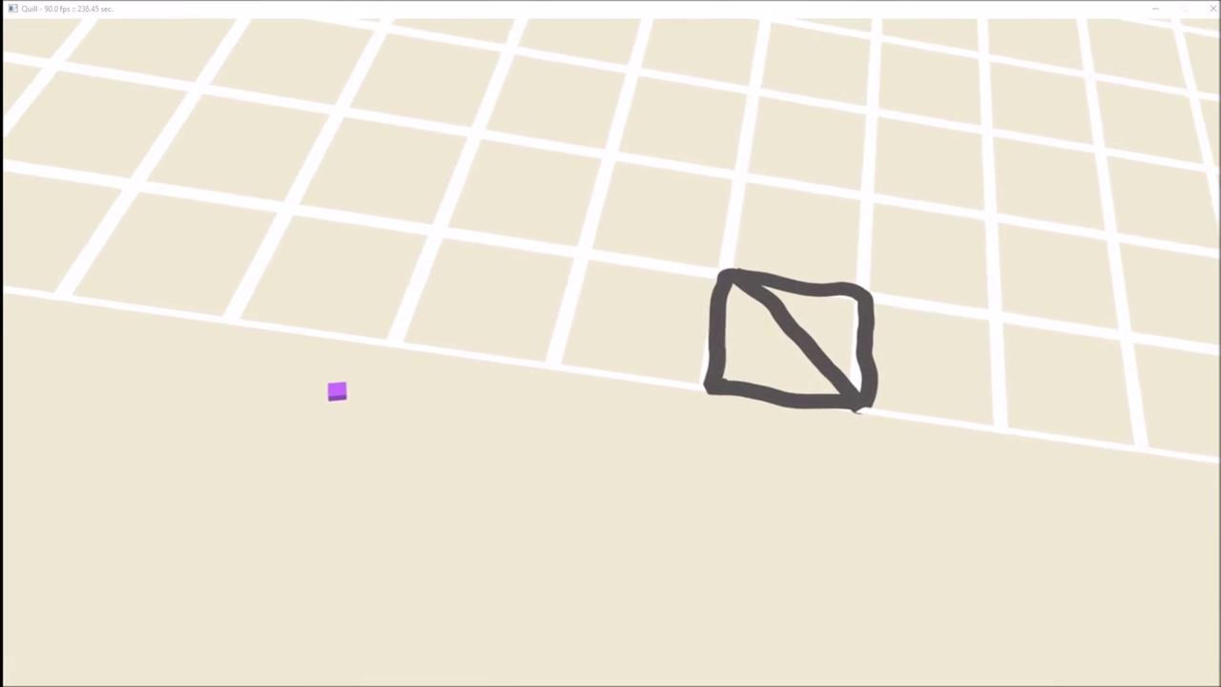
{"action": "left_click_drag", "start_coordinate": [717, 385], "coordinate": [819, 298]}
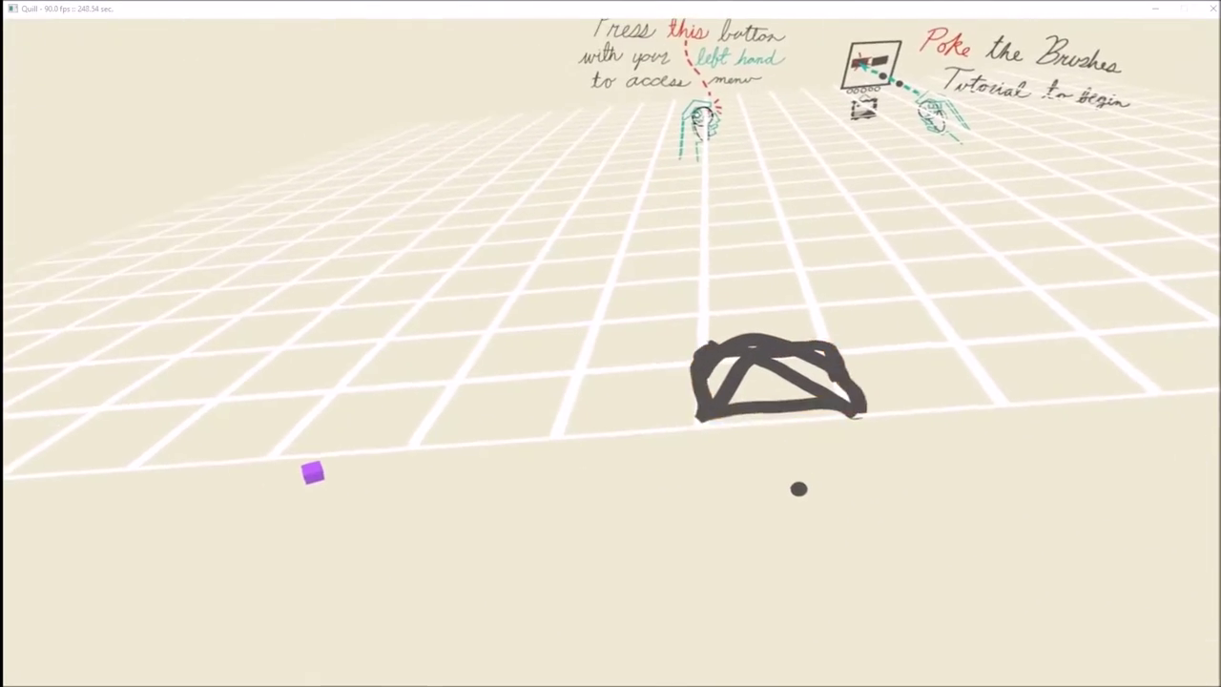
{"action": "key", "text": "ctrl+z"}
{"action": "key", "text": "ctrl+z"}
{"action": "key", "text": "ctrl+z"}
{"action": "key", "text": "ctrl+z"}
{"action": "key", "text": "ctrl+z"}
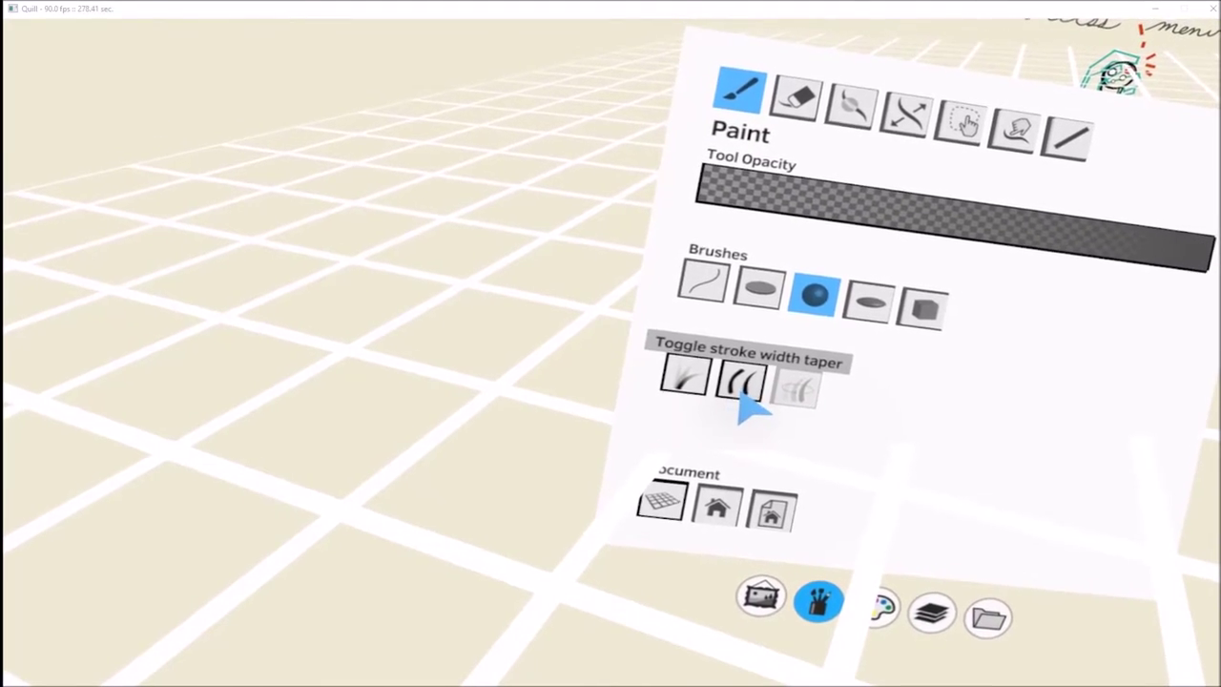
Toggle the stroke width taper on and back off for the sphere brush
{"action": "left_click", "coordinate": [731, 393]}
{"action": "left_click", "coordinate": [731, 395]}
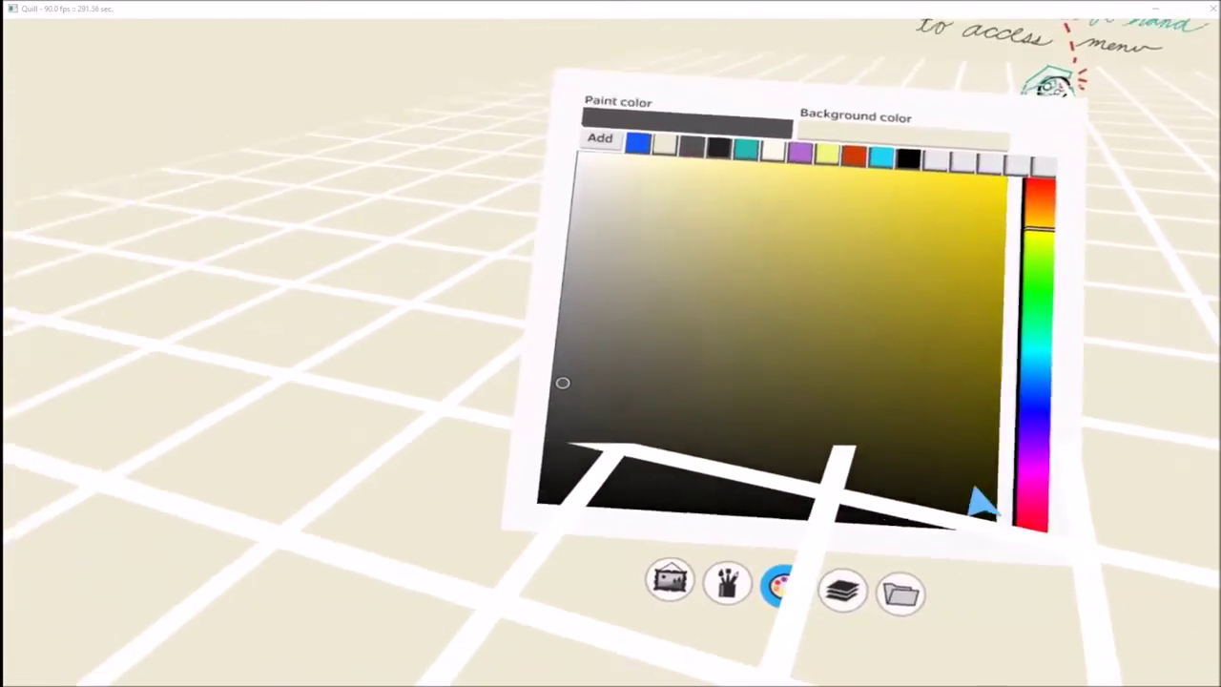
Set the paint color to a saturated magenta and shift its hue towards purple
{"action": "left_click", "coordinate": [799, 422]}
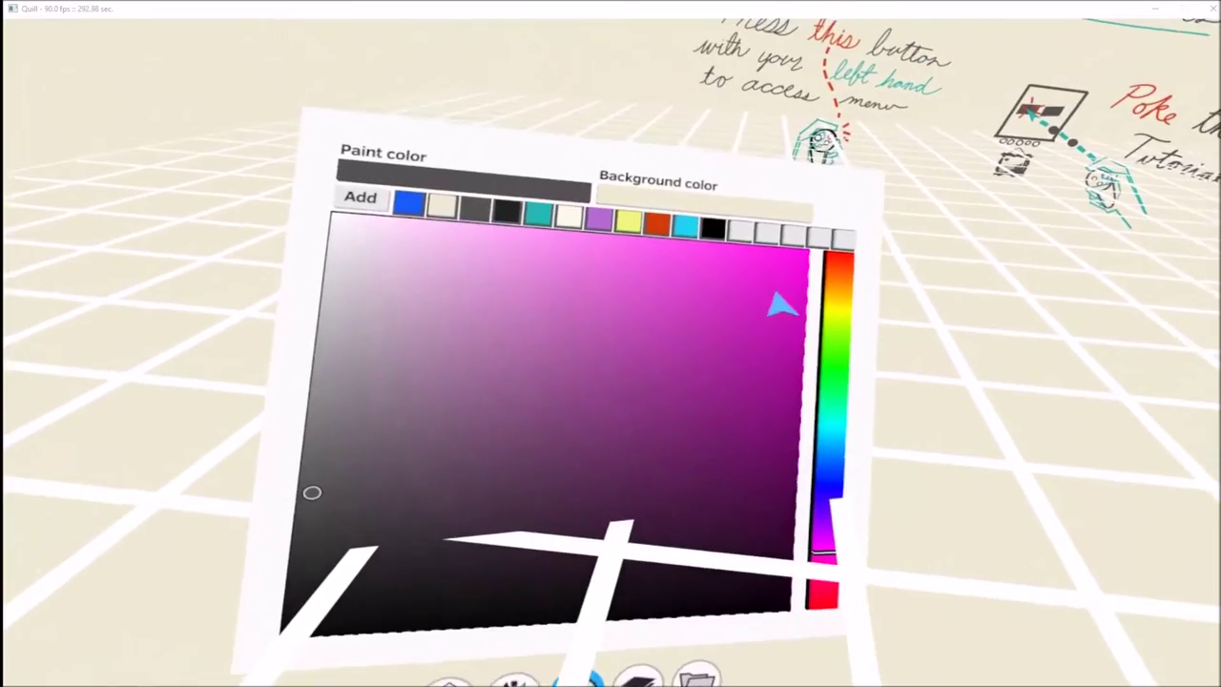
{"action": "left_click", "coordinate": [772, 138]}
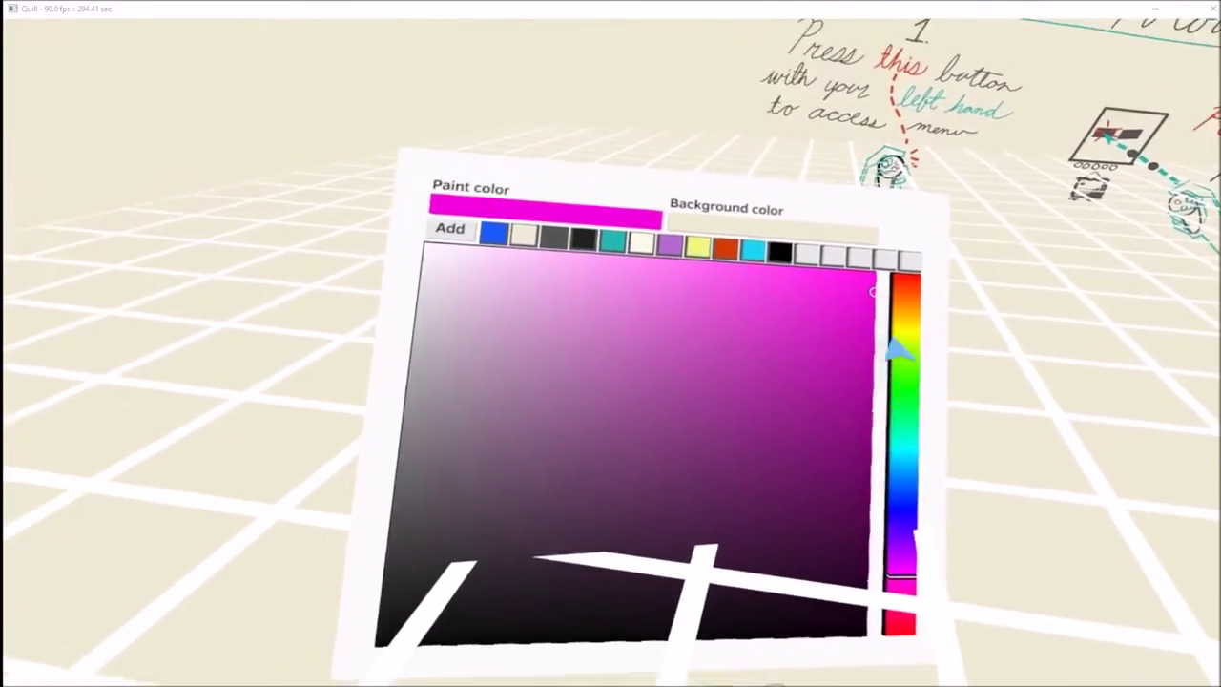
{"action": "left_click", "coordinate": [915, 532]}
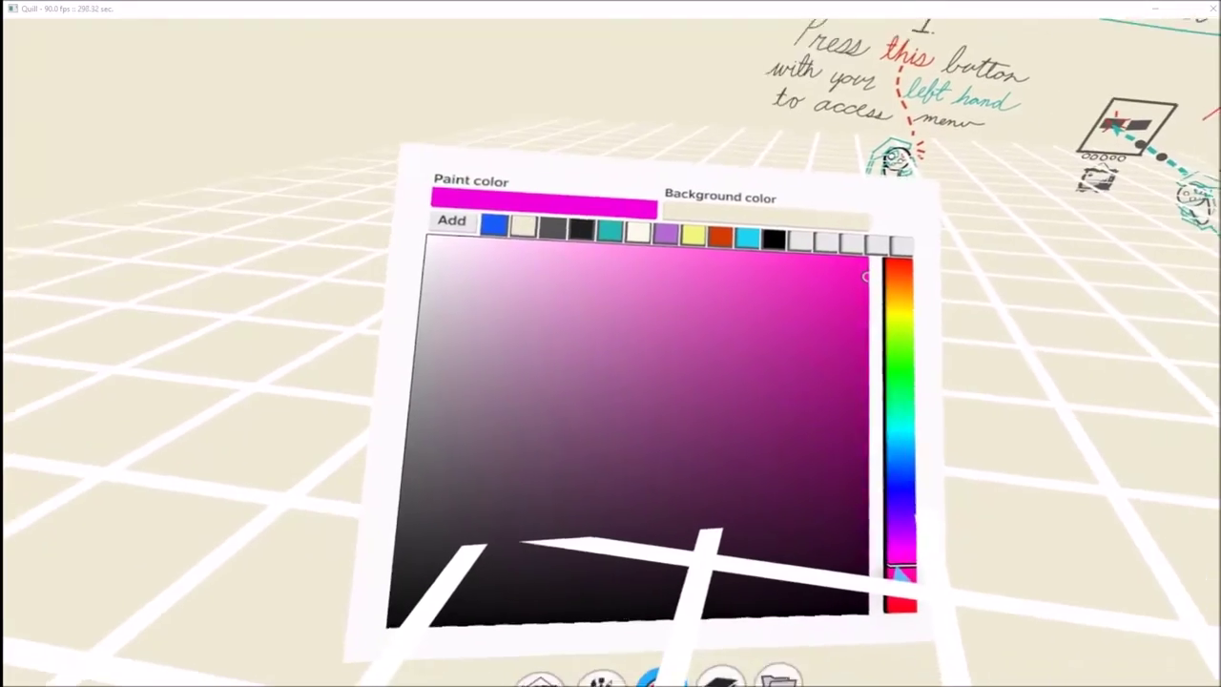
{"action": "mouse_move", "coordinate": [899, 569]}
{"action": "left_mouse_down"}
{"action": "mouse_move", "coordinate": [871, 538]}
{"action": "mouse_move", "coordinate": [893, 574]}
{"action": "left_mouse_up"}
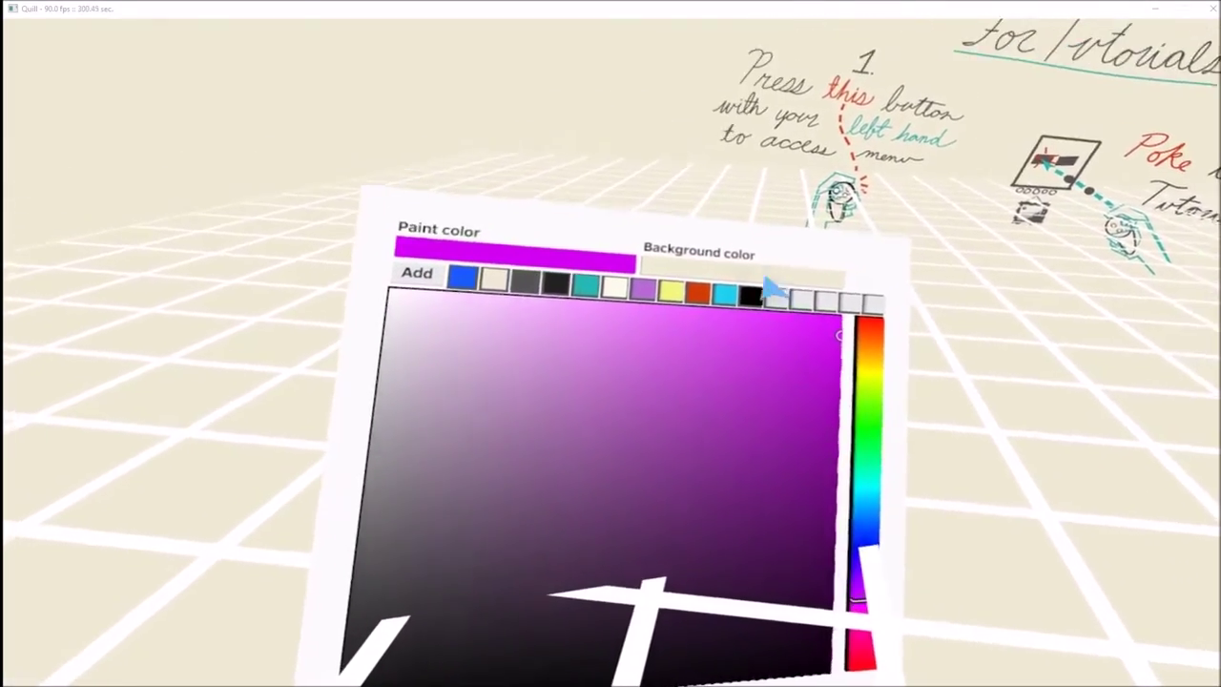
Try a black background, but settle on a light grey as the background color
{"action": "left_click", "coordinate": [768, 281]}
{"action": "left_click", "coordinate": [797, 277]}
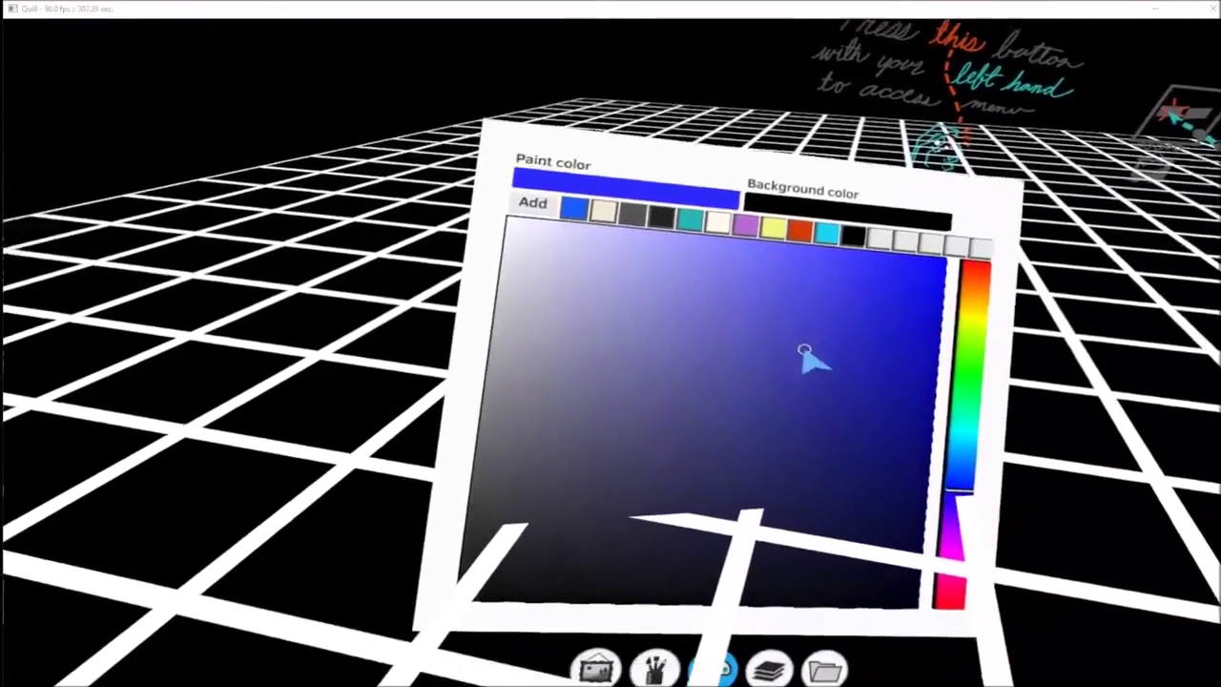
{"action": "mouse_move", "coordinate": [804, 351]}
{"action": "left_mouse_down"}
{"action": "mouse_move", "coordinate": [836, 509]}
{"action": "mouse_move", "coordinate": [795, 545]}
{"action": "left_mouse_up"}
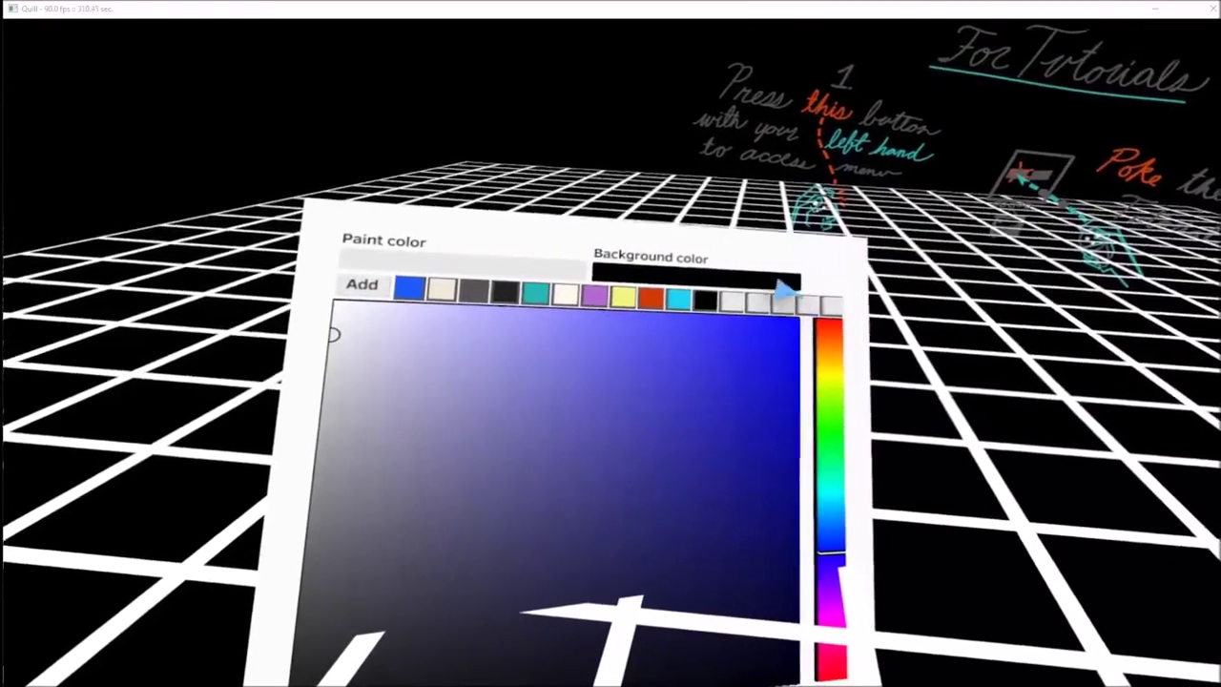
{"action": "left_click", "coordinate": [788, 298]}
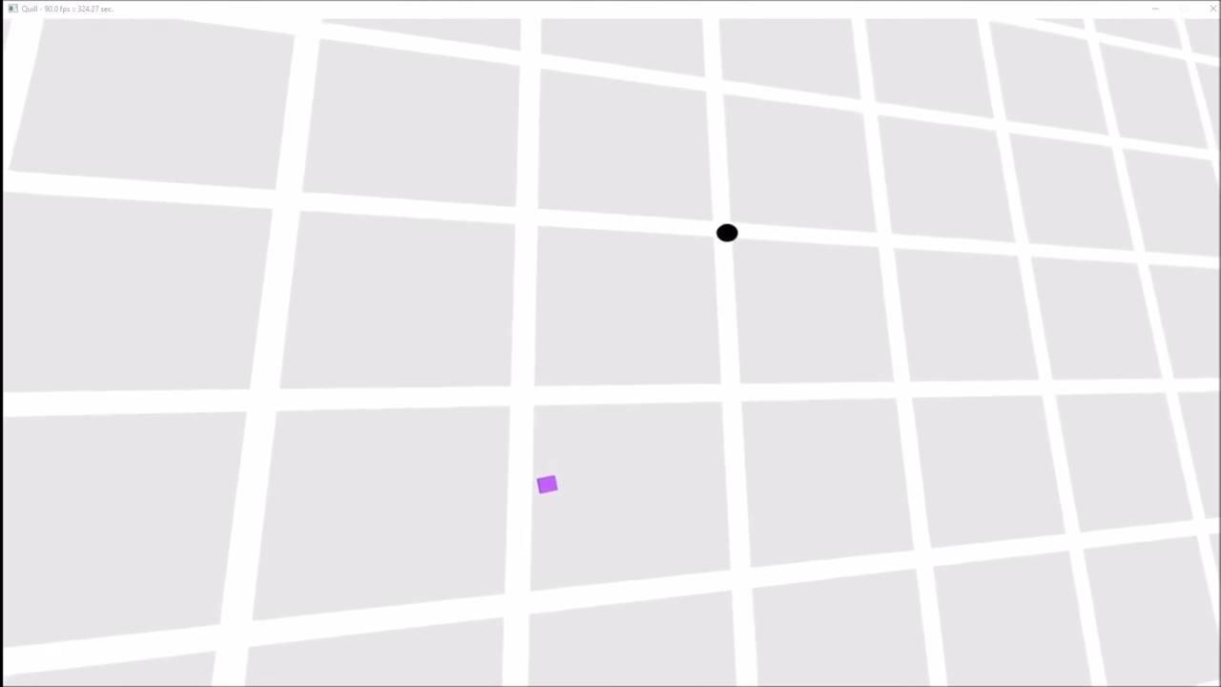
Try drawing a black U-shaped jaw outline about one grid square wide
{"action": "mouse_move", "coordinate": [725, 237]}
{"action": "left_mouse_down"}
{"action": "mouse_move", "coordinate": [730, 349]}
{"action": "mouse_move", "coordinate": [776, 381]}
{"action": "mouse_move", "coordinate": [822, 372]}
{"action": "mouse_move", "coordinate": [824, 234]}
{"action": "left_mouse_up"}
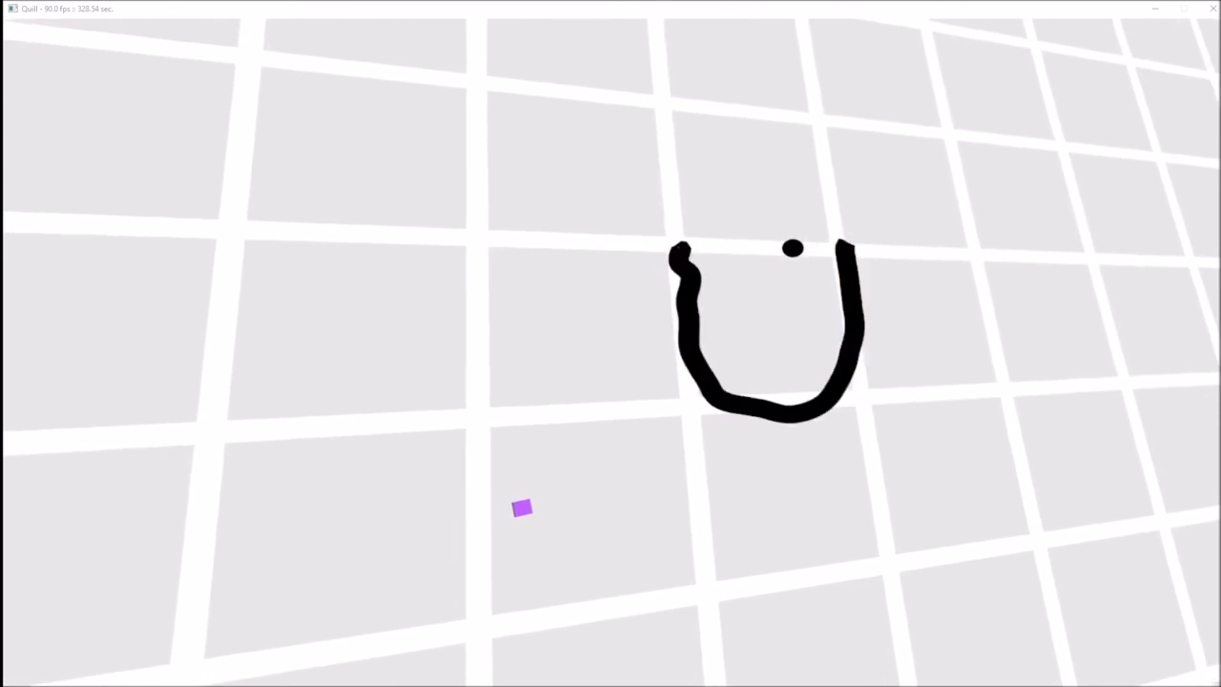
{"action": "key", "text": "ctrl+z"}
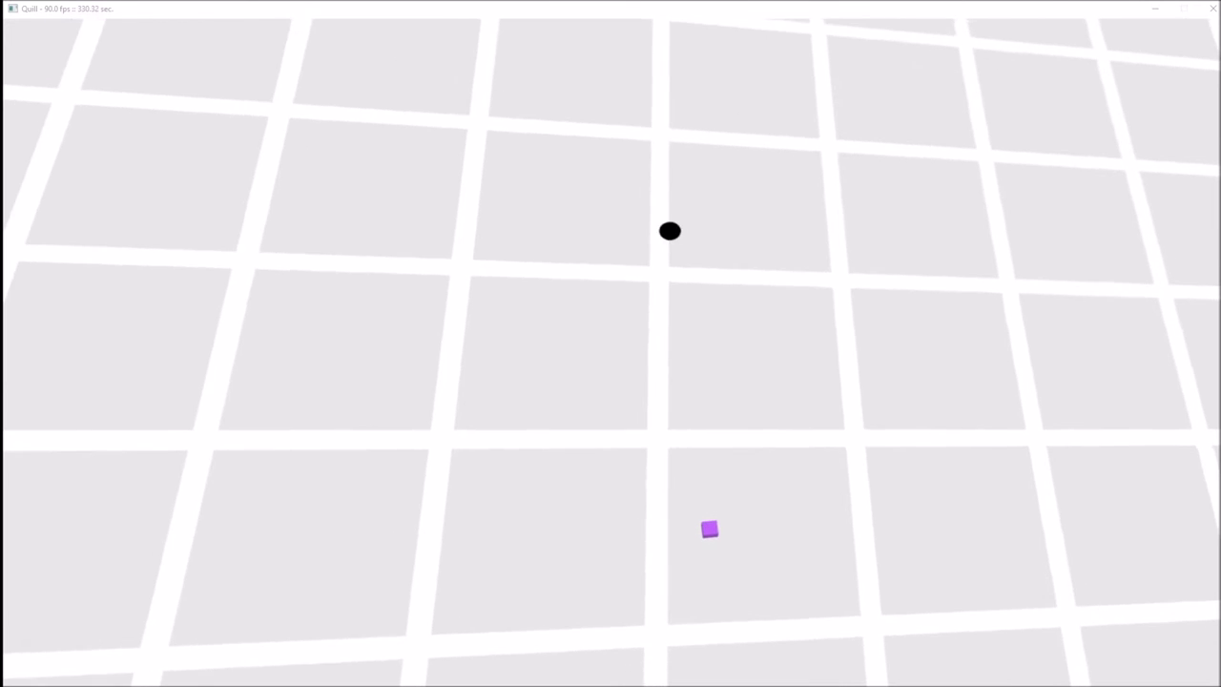
Draw a black U-shaped skull outline about two grid squares wide, with two round eyes and two nostril dots
{"action": "mouse_move", "coordinate": [653, 225]}
{"action": "left_mouse_down"}
{"action": "mouse_move", "coordinate": [643, 373]}
{"action": "mouse_move", "coordinate": [654, 430]}
{"action": "mouse_move", "coordinate": [773, 476]}
{"action": "mouse_move", "coordinate": [811, 278]}
{"action": "mouse_move", "coordinate": [839, 255]}
{"action": "left_mouse_up"}
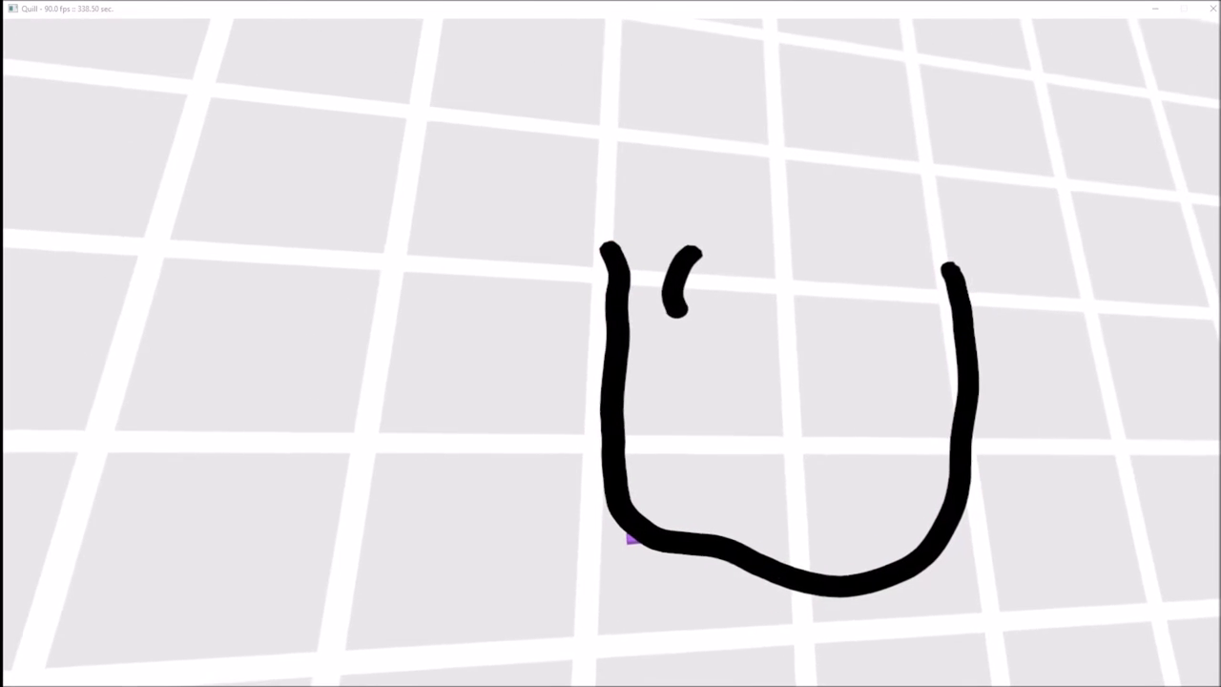
{"action": "left_click_drag", "start_coordinate": [772, 326], "coordinate": [696, 255]}
{"action": "mouse_move", "coordinate": [774, 257]}
{"action": "left_mouse_down"}
{"action": "mouse_move", "coordinate": [747, 273]}
{"action": "mouse_move", "coordinate": [837, 339]}
{"action": "mouse_move", "coordinate": [777, 260]}
{"action": "left_mouse_up"}
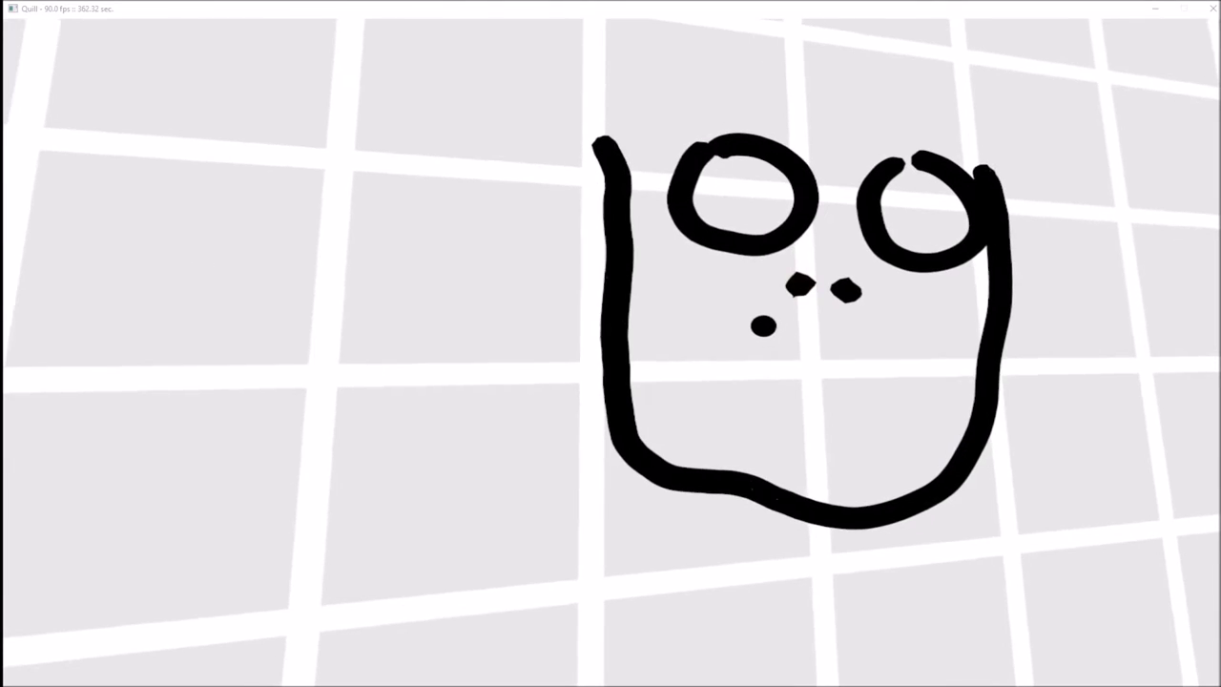
Draw a wide rounded mouth inside the jaw and divide it into teeth with one horizontal and three vertical lines
{"action": "mouse_move", "coordinate": [726, 420]}
{"action": "left_mouse_down"}
{"action": "mouse_move", "coordinate": [757, 441]}
{"action": "mouse_move", "coordinate": [801, 392]}
{"action": "mouse_move", "coordinate": [804, 335]}
{"action": "mouse_move", "coordinate": [685, 309]}
{"action": "left_mouse_up"}
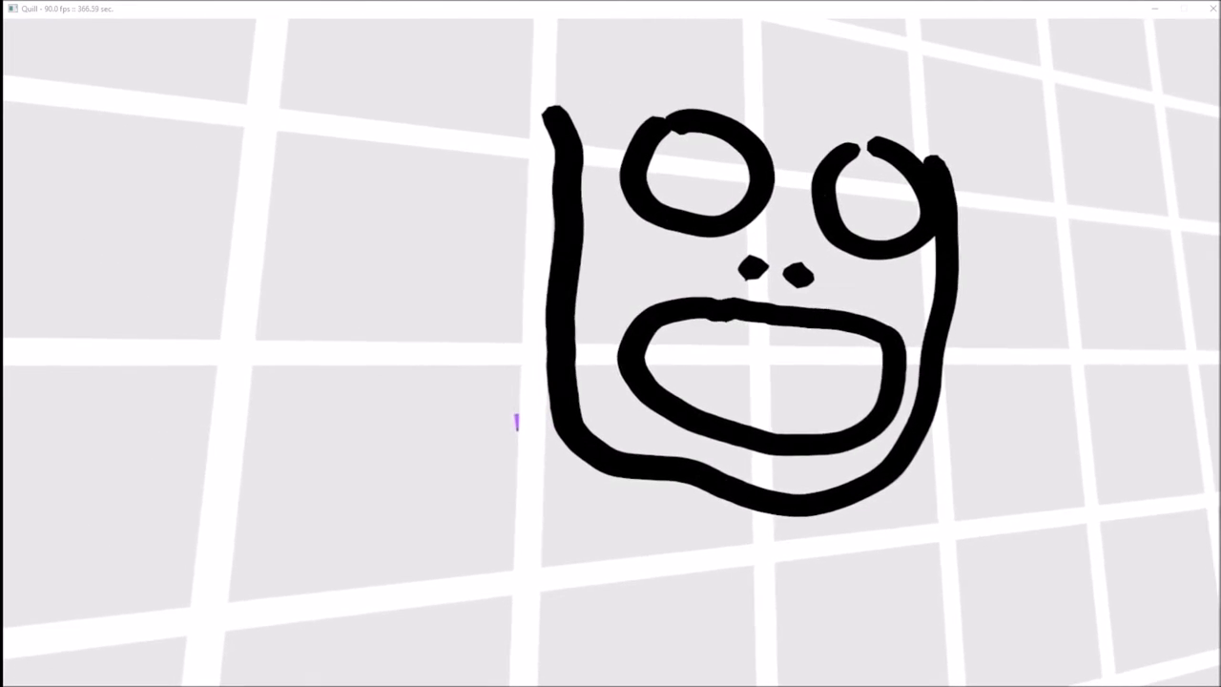
{"action": "left_click_drag", "start_coordinate": [683, 354], "coordinate": [817, 368]}
{"action": "left_click_drag", "start_coordinate": [708, 338], "coordinate": [700, 400]}
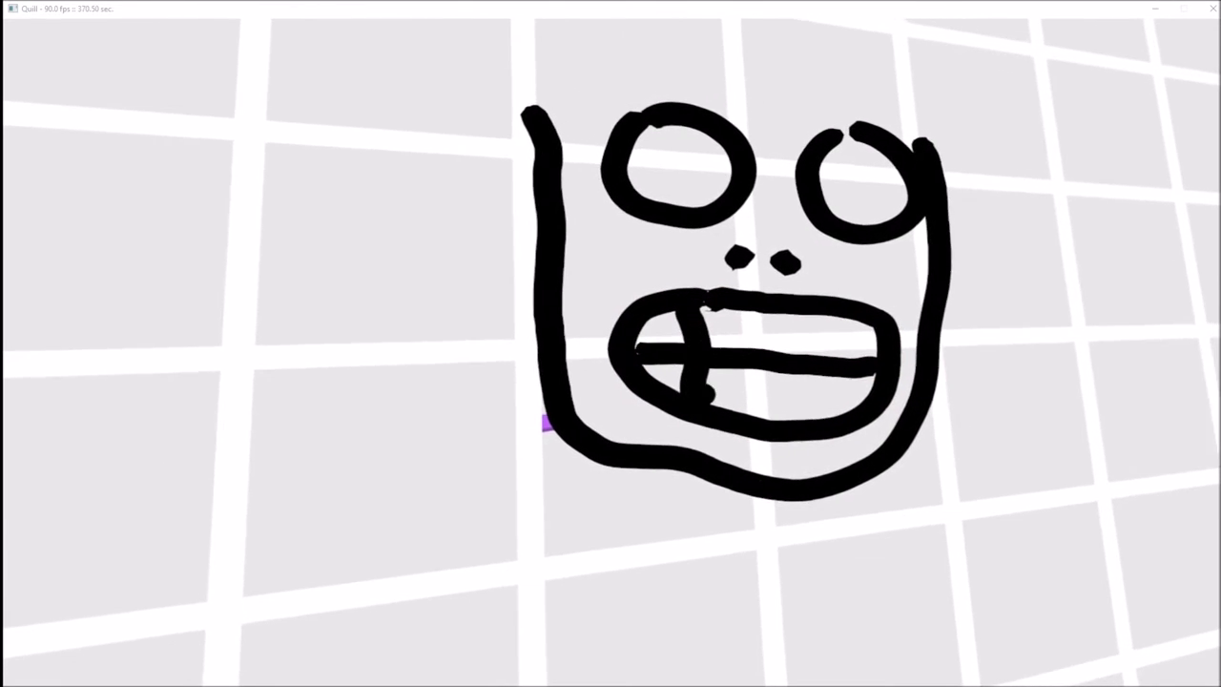
{"action": "left_click_drag", "start_coordinate": [728, 307], "coordinate": [731, 411]}
{"action": "left_click_drag", "start_coordinate": [756, 319], "coordinate": [782, 458]}
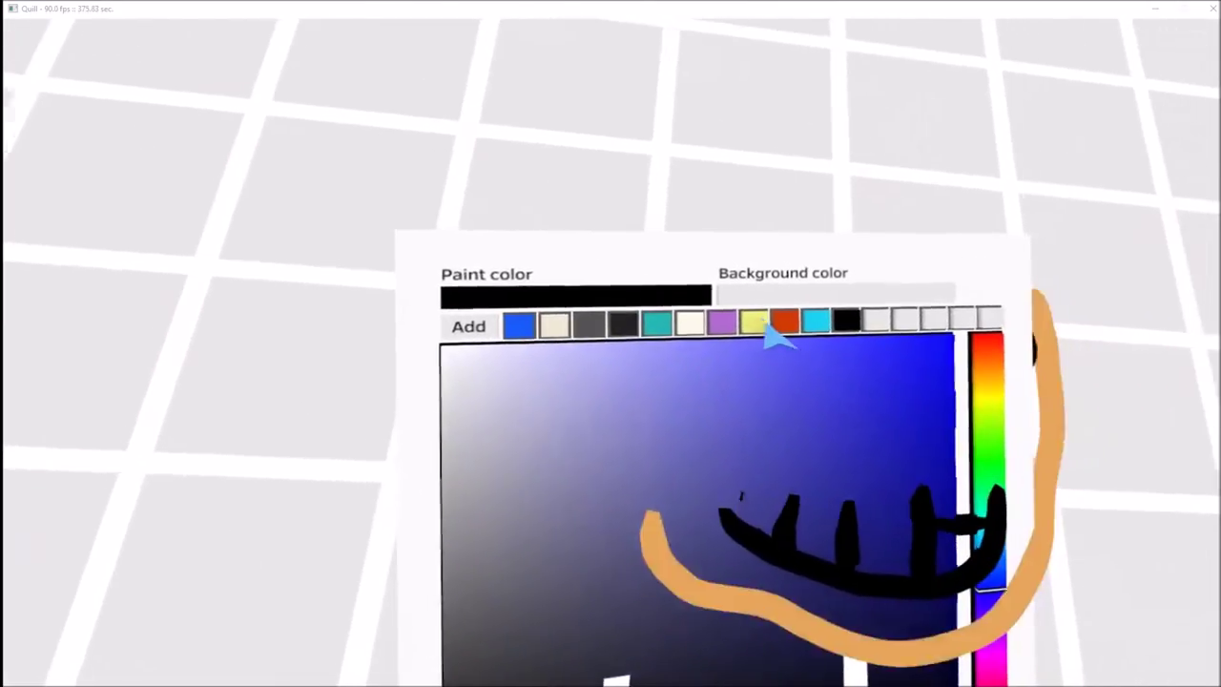
Draw a yellow hat above the skull's eyes, with a long flat brim and a domed crown
{"action": "left_click", "coordinate": [761, 323]}
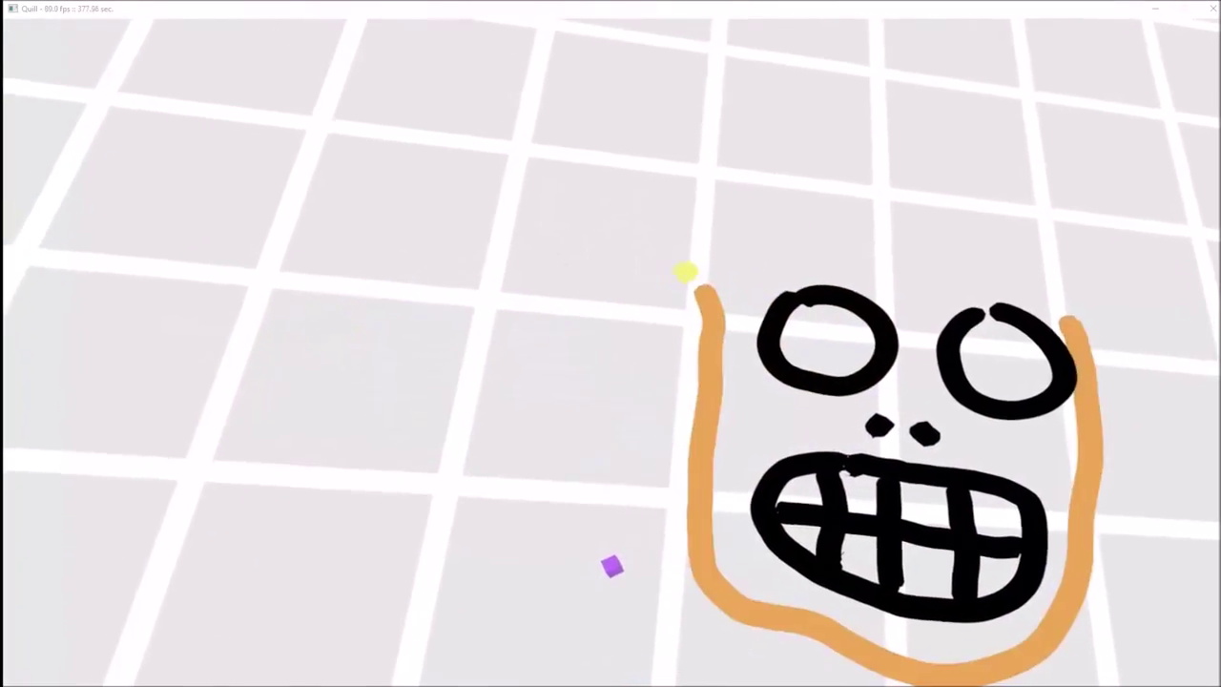
{"action": "left_click_drag", "start_coordinate": [680, 266], "coordinate": [848, 297]}
{"action": "left_click_drag", "start_coordinate": [718, 278], "coordinate": [625, 270]}
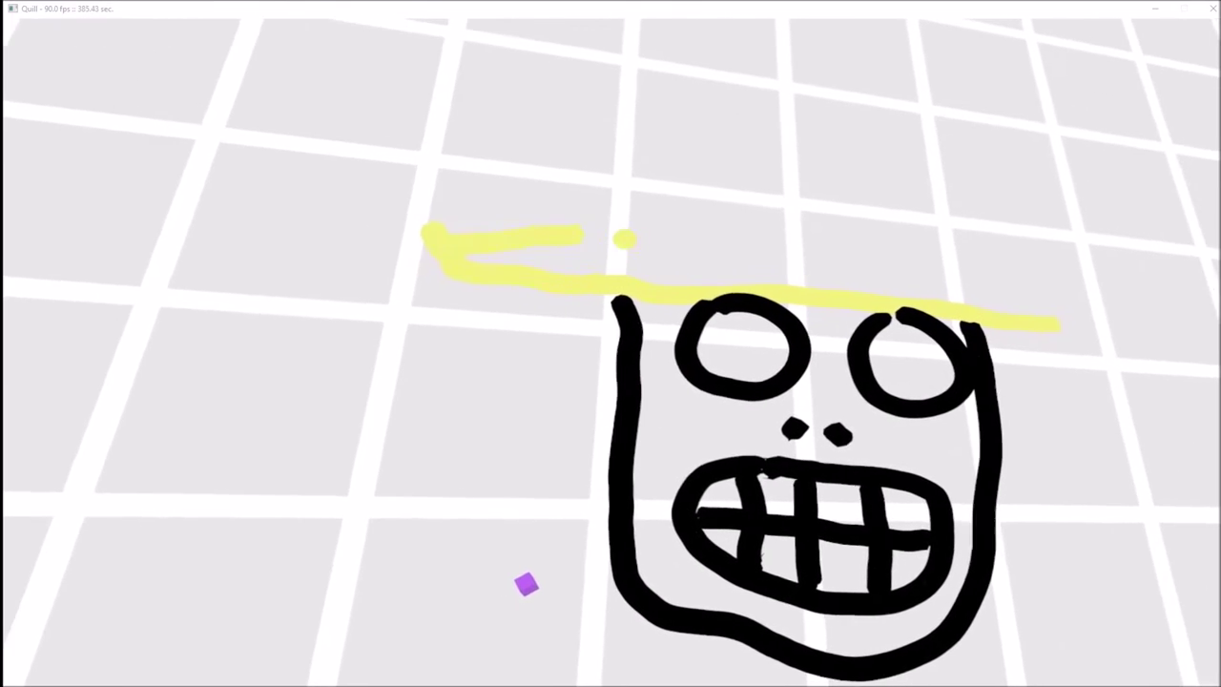
{"action": "mouse_move", "coordinate": [580, 235]}
{"action": "left_mouse_down"}
{"action": "mouse_move", "coordinate": [769, 252]}
{"action": "mouse_move", "coordinate": [807, 260]}
{"action": "mouse_move", "coordinate": [801, 281]}
{"action": "left_mouse_up"}
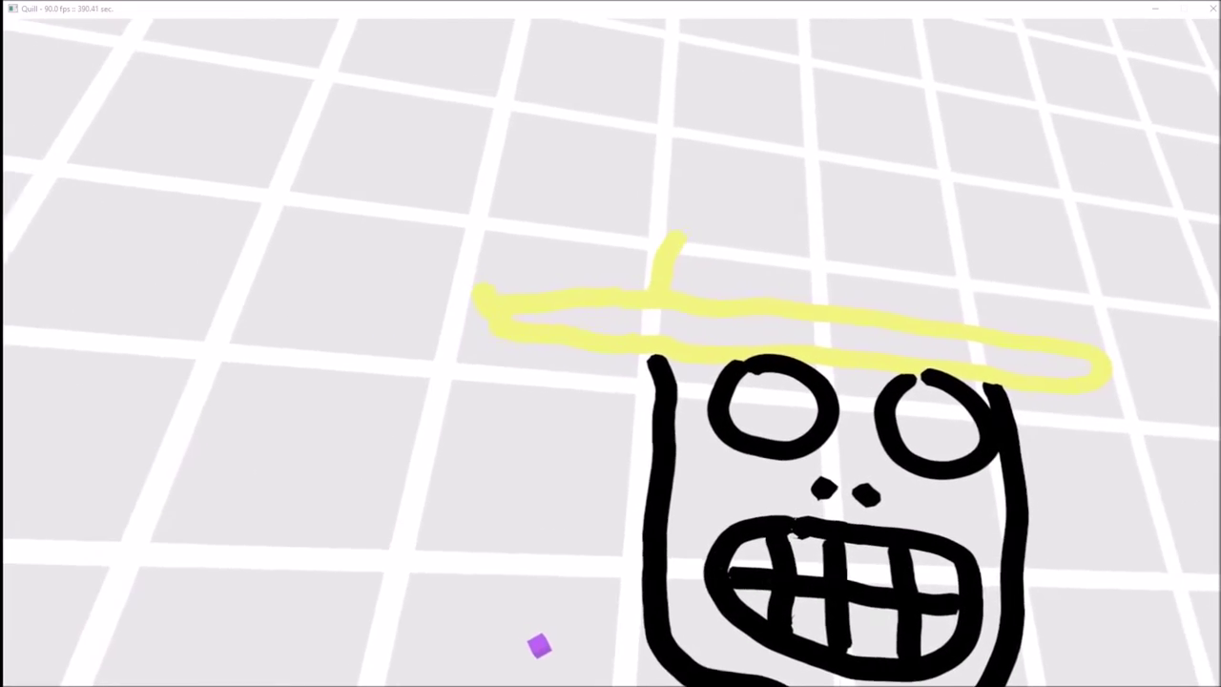
{"action": "mouse_move", "coordinate": [678, 234]}
{"action": "left_mouse_down"}
{"action": "mouse_move", "coordinate": [695, 185]}
{"action": "mouse_move", "coordinate": [776, 204]}
{"action": "mouse_move", "coordinate": [817, 251]}
{"action": "mouse_move", "coordinate": [799, 267]}
{"action": "left_mouse_up"}
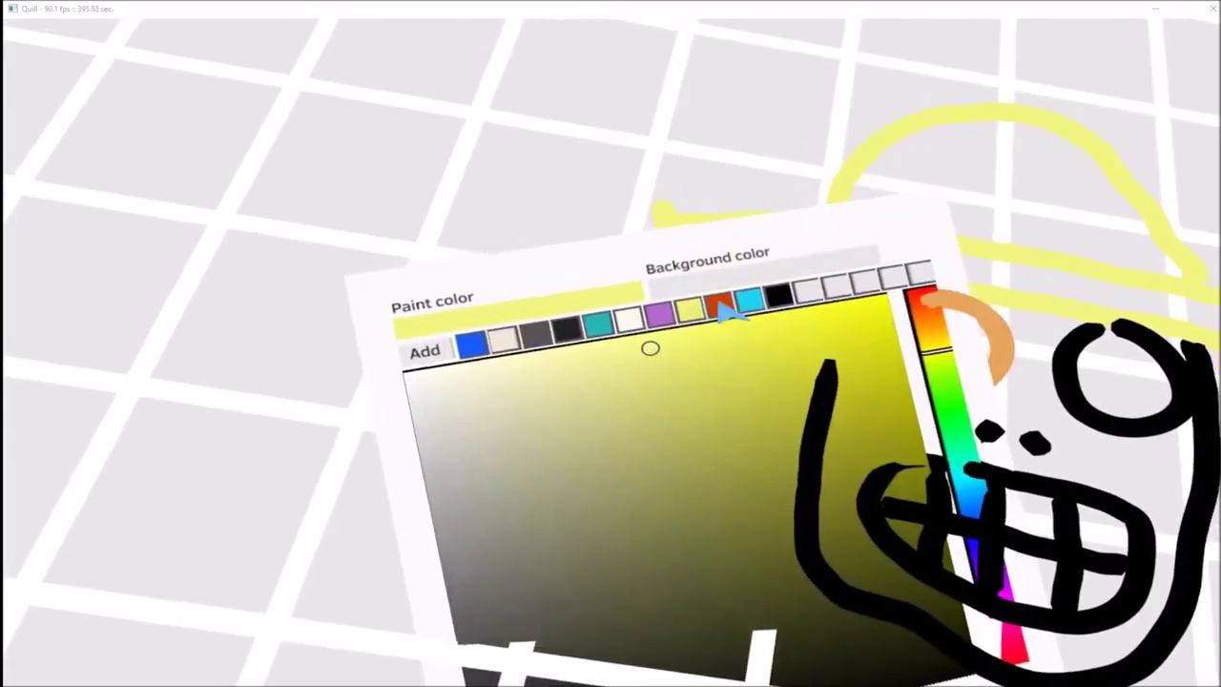
Paint a red band along the base of the hat's crown and undo the extra stroke at its end
{"action": "left_click", "coordinate": [721, 307]}
{"action": "mouse_move", "coordinate": [731, 237]}
{"action": "left_mouse_down"}
{"action": "mouse_move", "coordinate": [563, 229]}
{"action": "mouse_move", "coordinate": [805, 264]}
{"action": "left_mouse_up"}
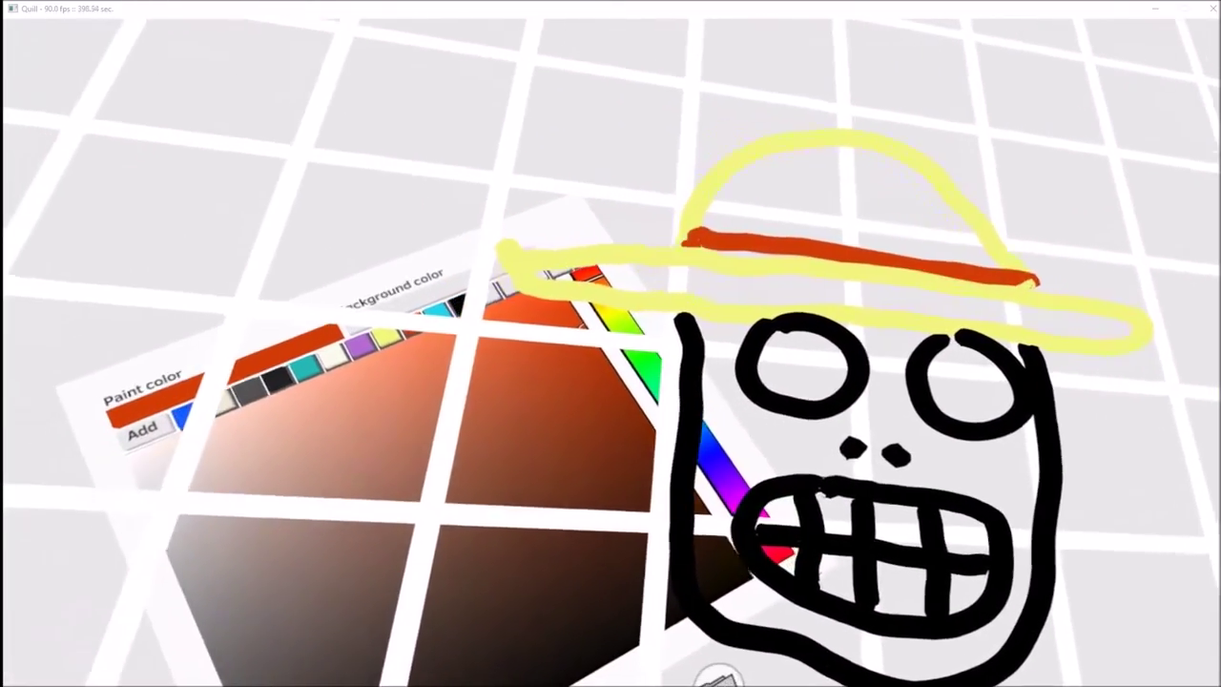
{"action": "left_click_drag", "start_coordinate": [686, 240], "coordinate": [666, 240]}
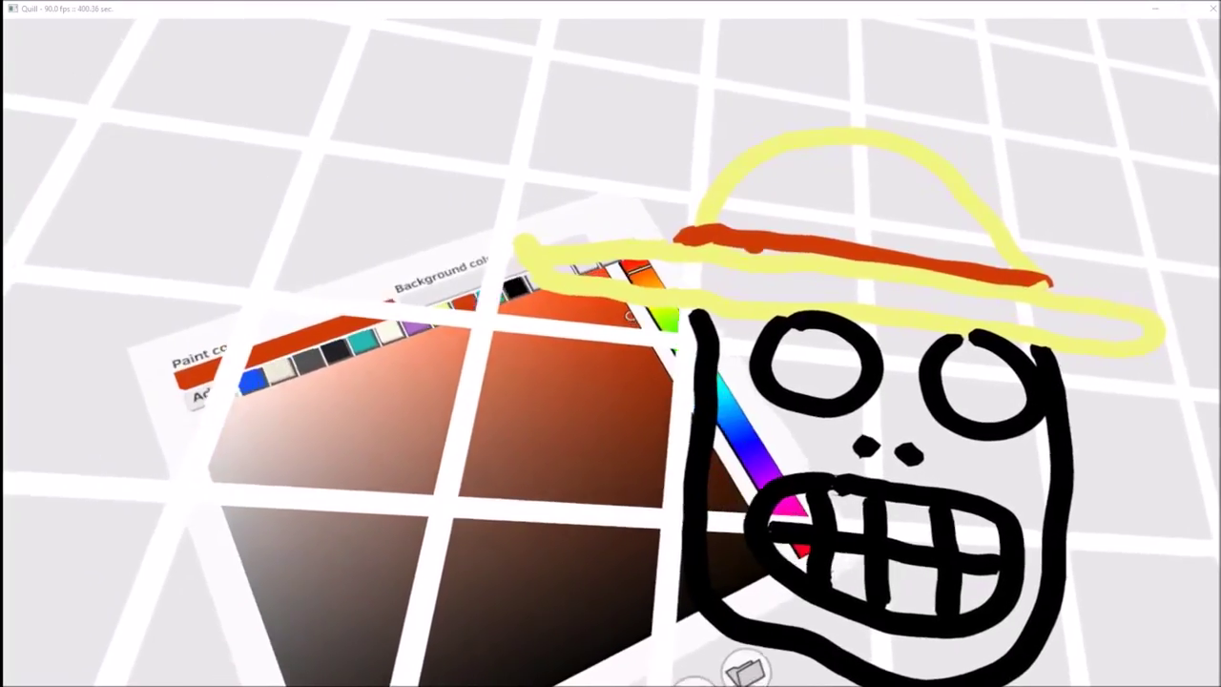
{"action": "key", "text": "ctrl+z"}
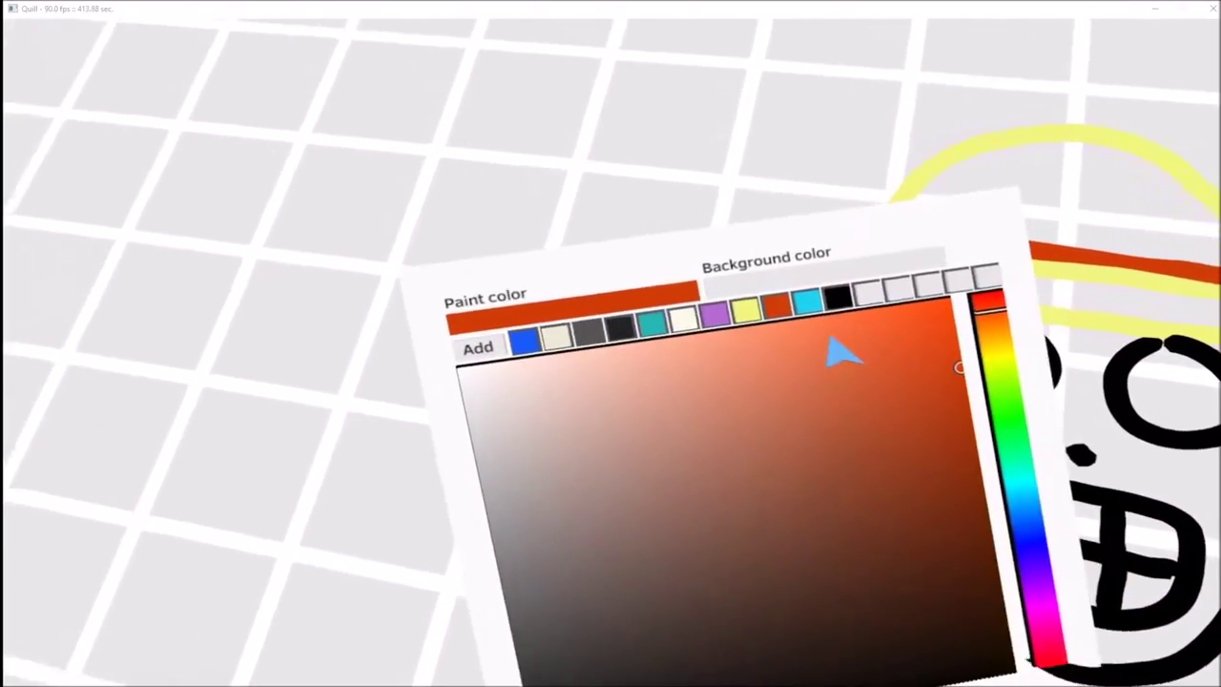
Draw a black bone across the skull with two long parallel shaft lines and a two-lobed knob at one end
{"action": "left_click", "coordinate": [762, 290]}
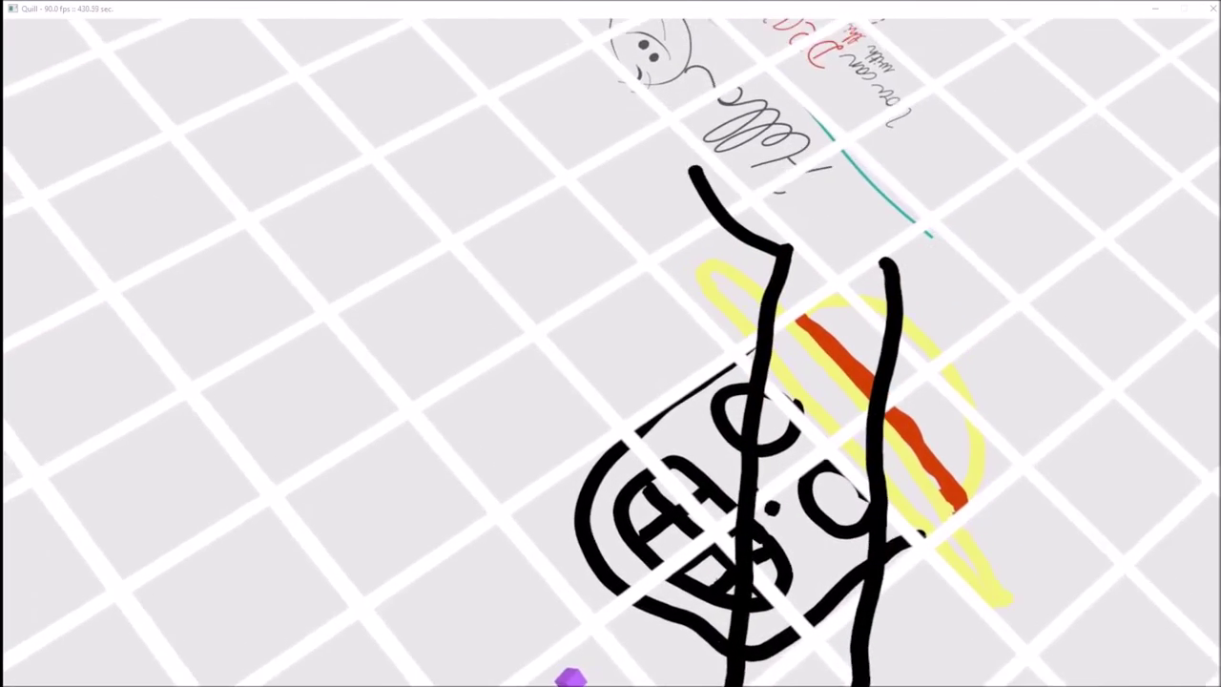
{"action": "mouse_move", "coordinate": [695, 171]}
{"action": "left_mouse_down"}
{"action": "mouse_move", "coordinate": [758, 125]}
{"action": "mouse_move", "coordinate": [732, 139]}
{"action": "left_mouse_up"}
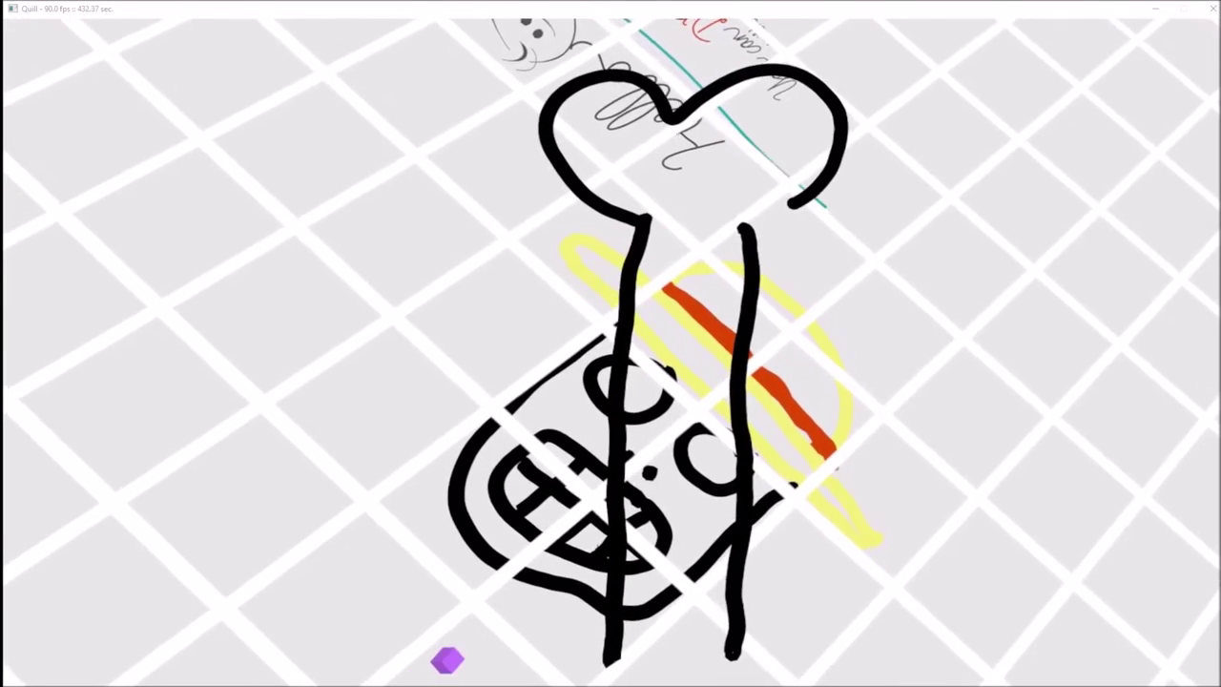